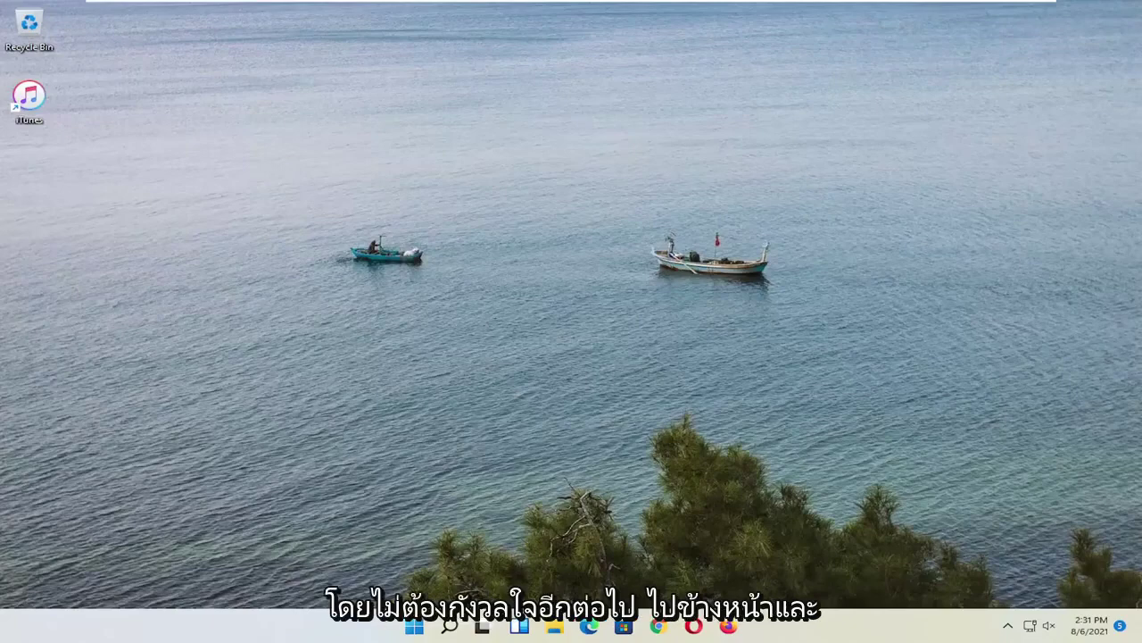
Step: Find Control Panel through Start search, keep Large icons view, and open Programs and Features
{"action": "left_click", "coordinate": [449, 626]}
{"action": "type", "text": "co"}
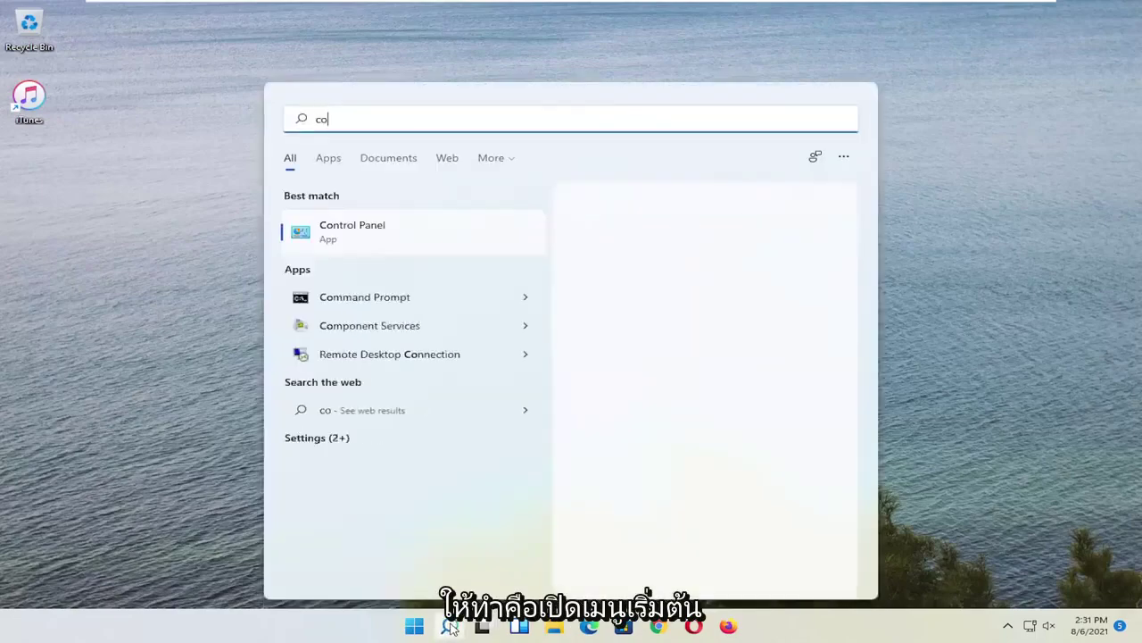
{"action": "type", "text": "ntrol panel"}
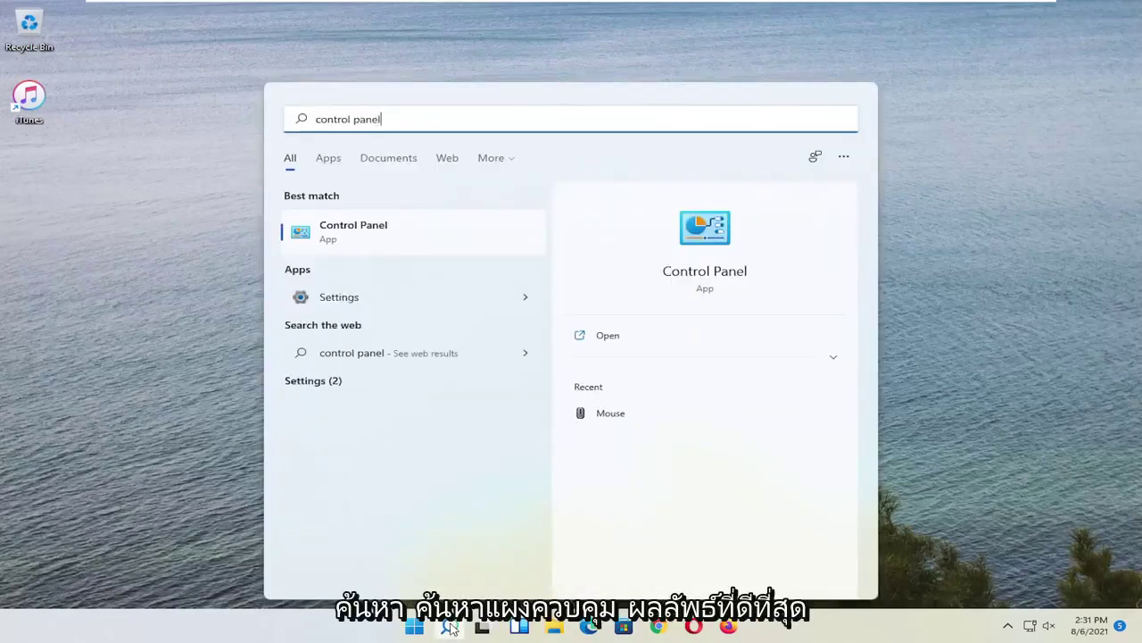
{"action": "left_click", "coordinate": [369, 241]}
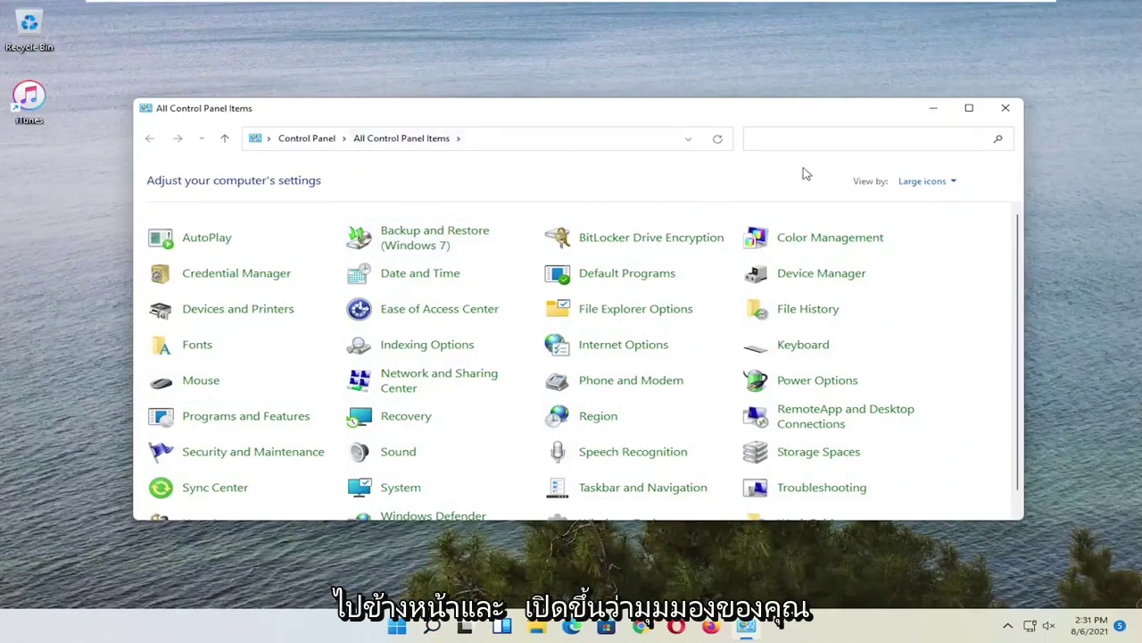
{"action": "left_click", "coordinate": [950, 181]}
{"action": "left_click", "coordinate": [937, 225]}
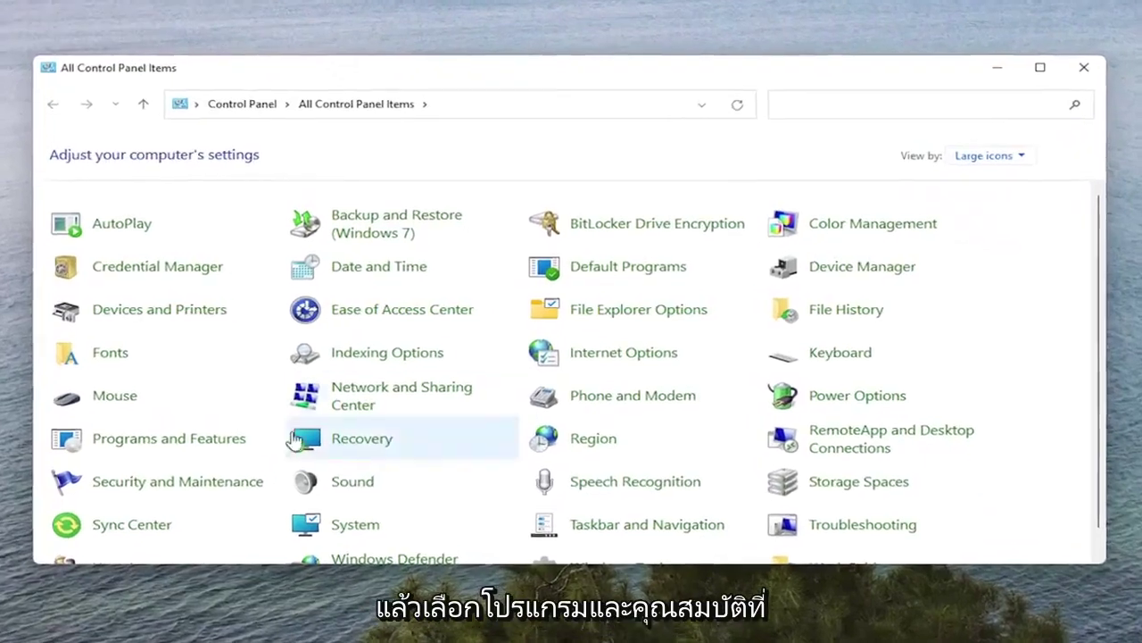
{"action": "left_click", "coordinate": [160, 452]}
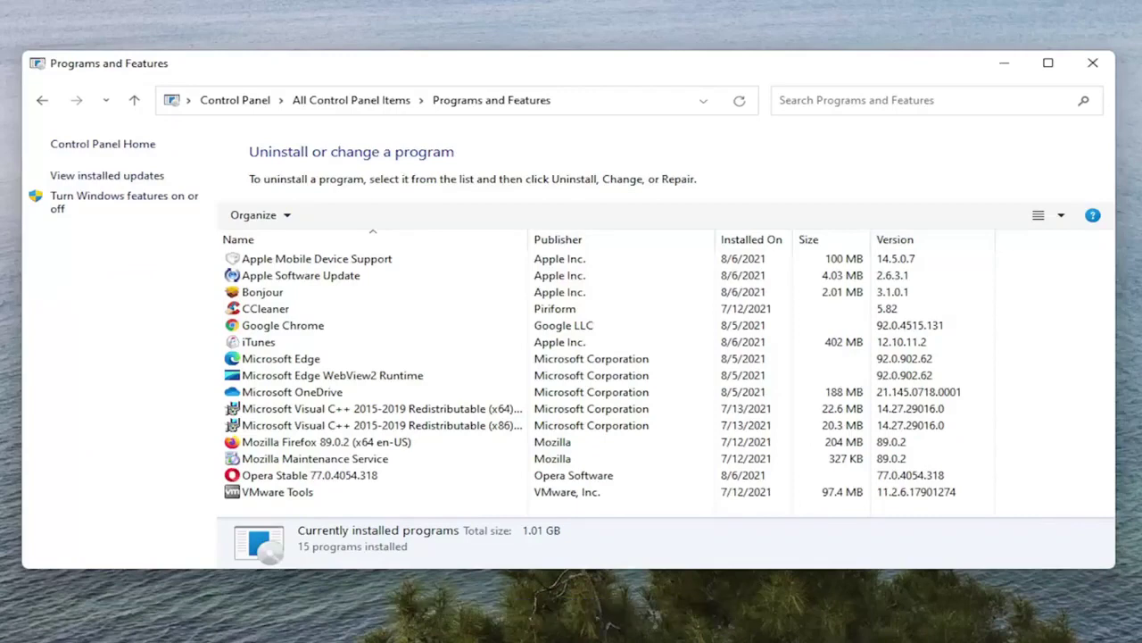
Step: Repair Apple Mobile Device Support, approving the User Account Control prompt
{"action": "left_click", "coordinate": [284, 260]}
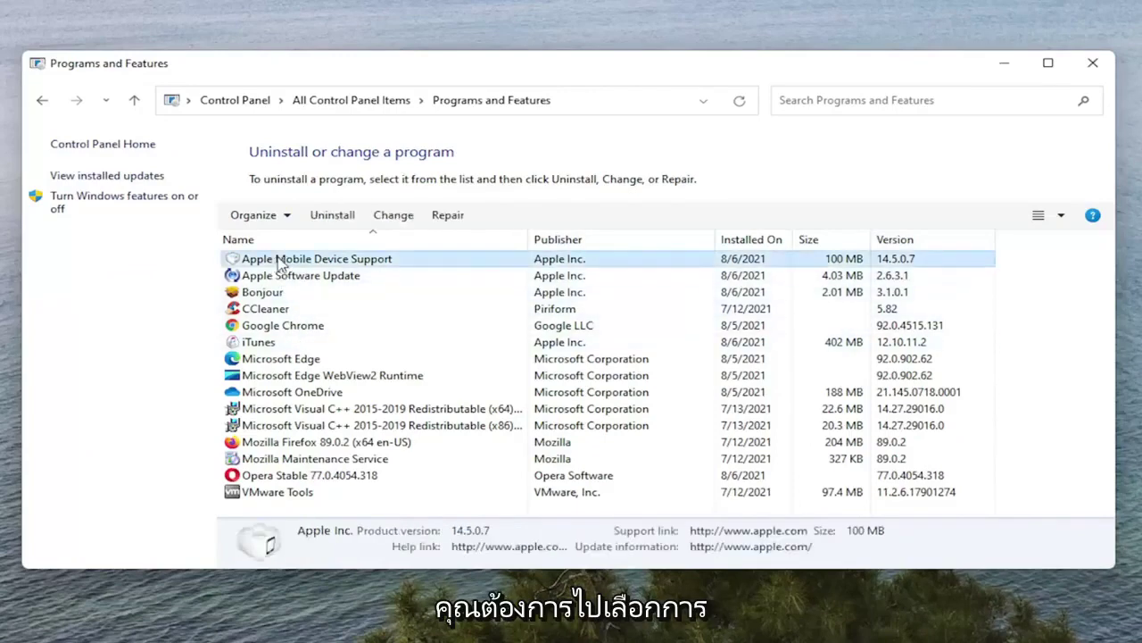
{"action": "left_click", "coordinate": [448, 215]}
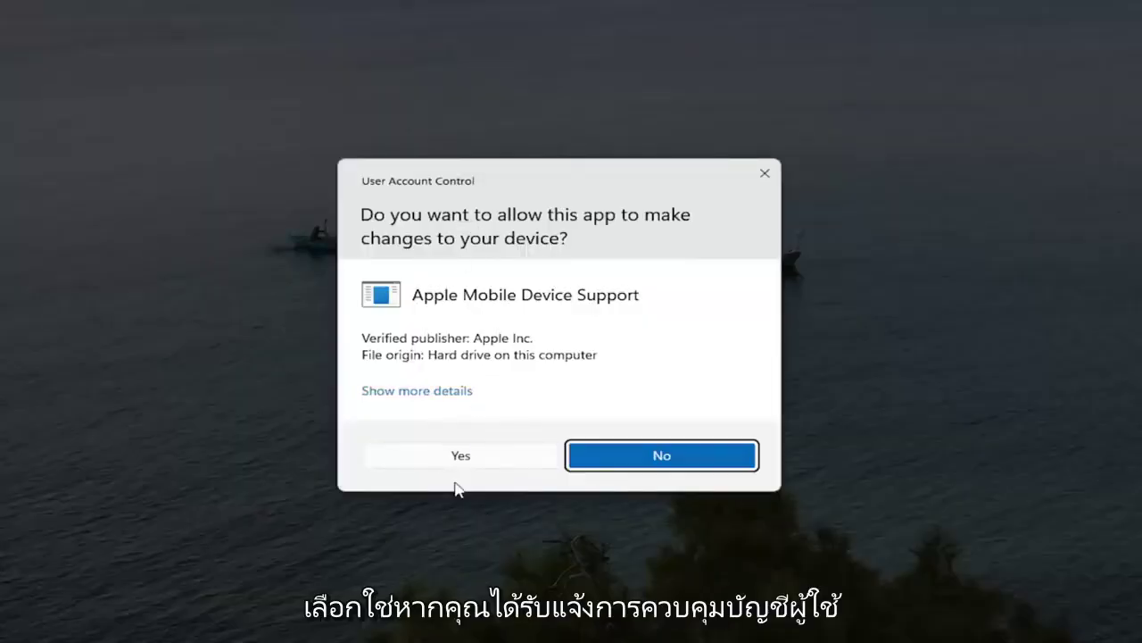
{"action": "left_click", "coordinate": [459, 458]}
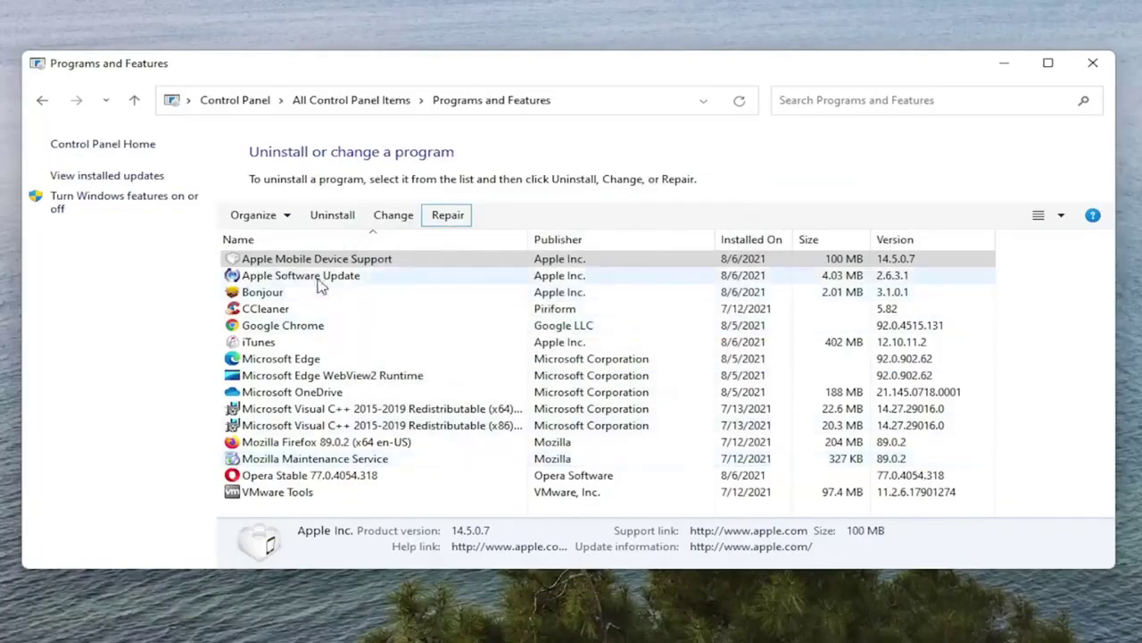
Step: Repair Apple Software Update with UAC approval, then select iTunes in the list
{"action": "left_click", "coordinate": [281, 279]}
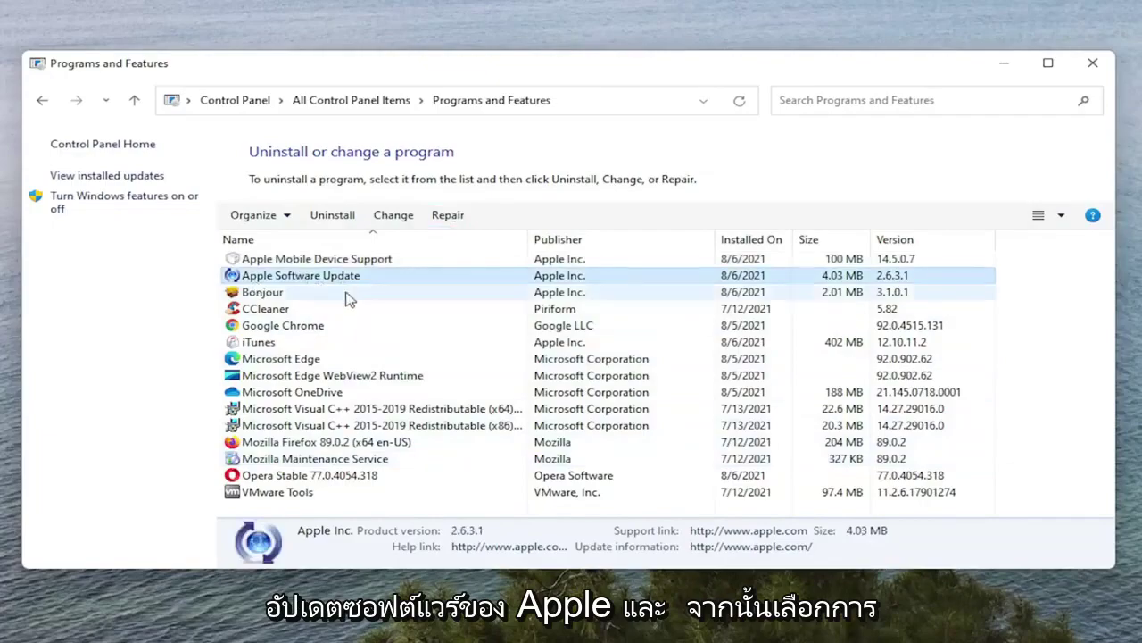
{"action": "left_click", "coordinate": [449, 220]}
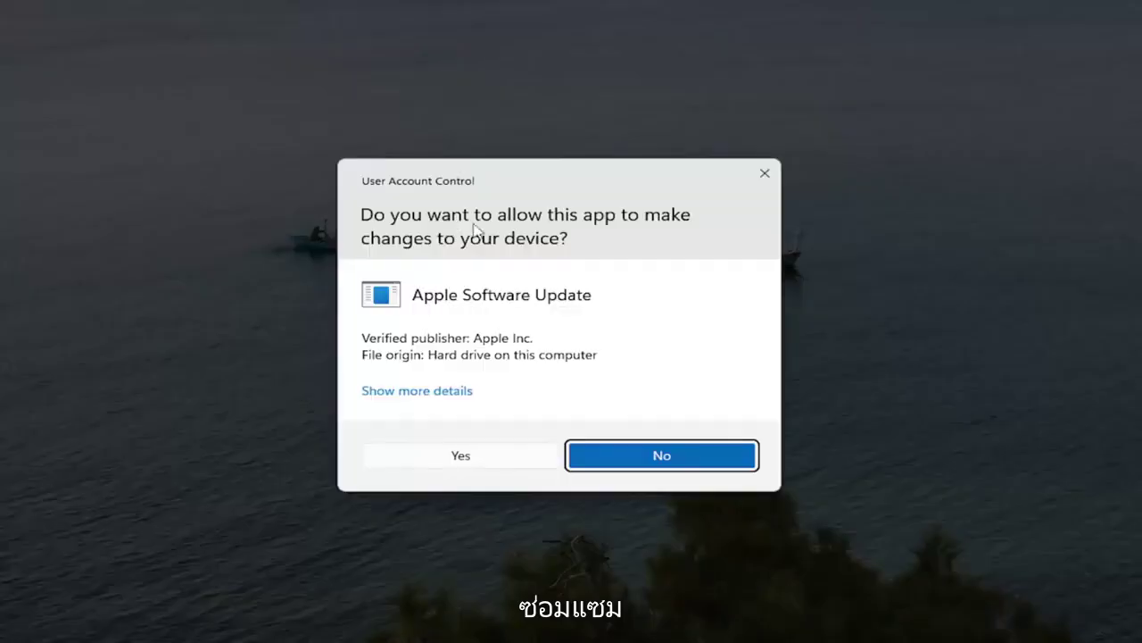
{"action": "left_click", "coordinate": [476, 455]}
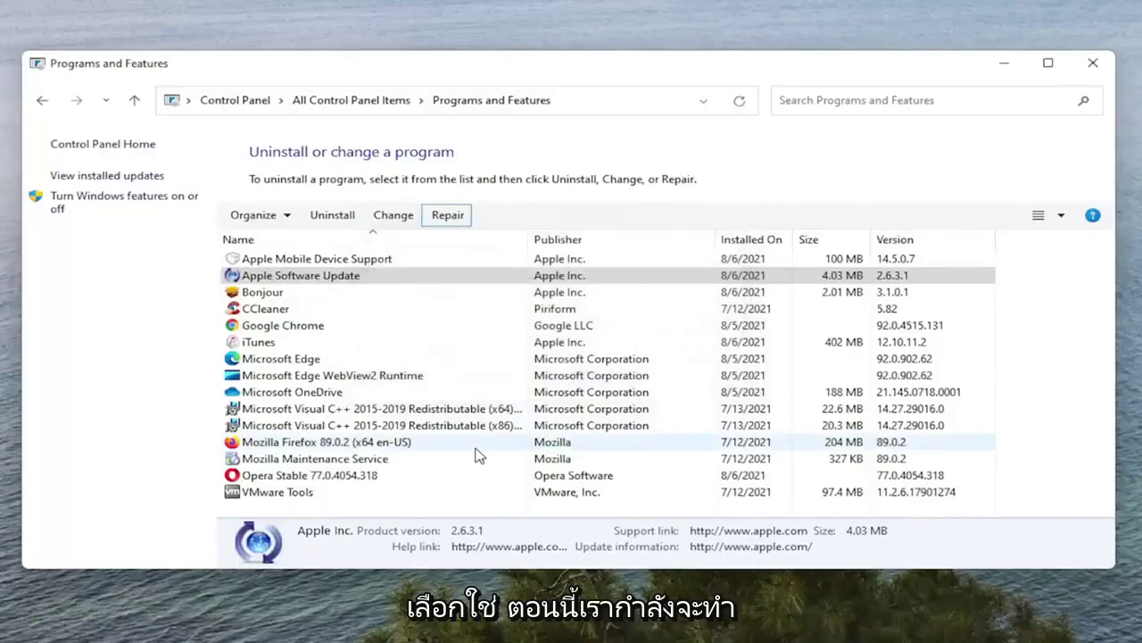
{"action": "left_click", "coordinate": [288, 346]}
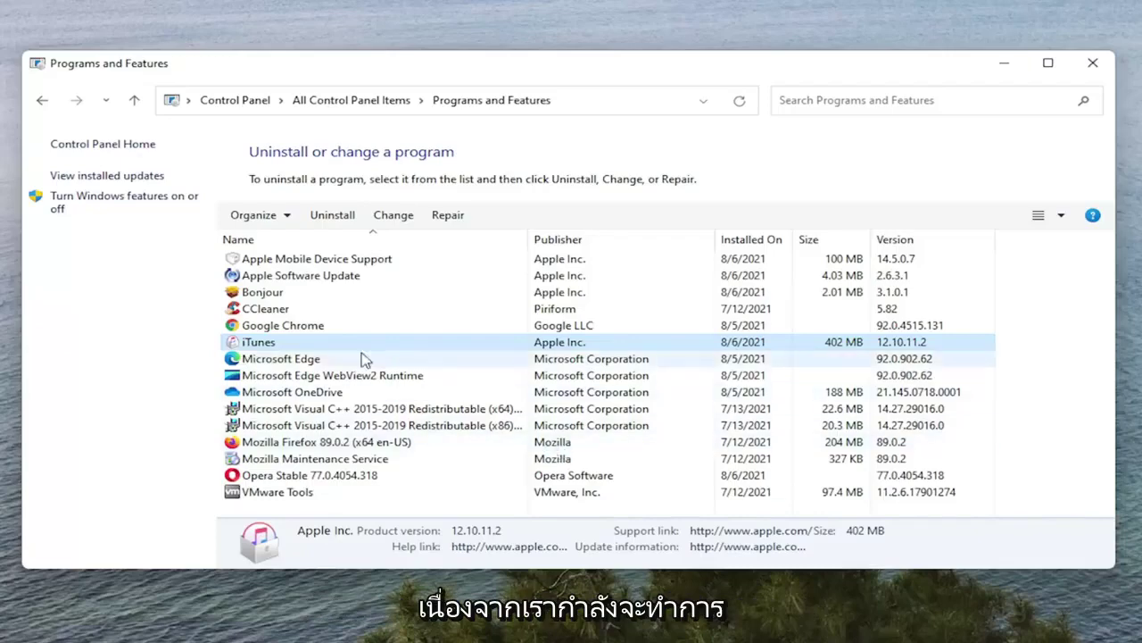
Step: Repair iTunes 12.10.11.2 and approve the User Account Control prompt
{"action": "left_click", "coordinate": [447, 217]}
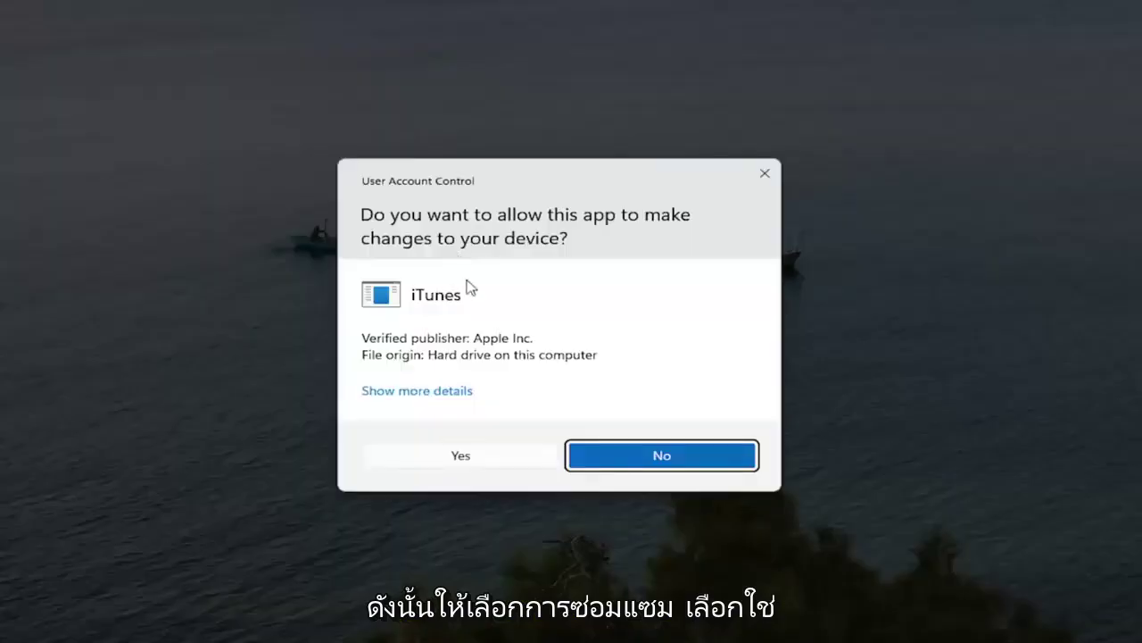
{"action": "left_click", "coordinate": [470, 455]}
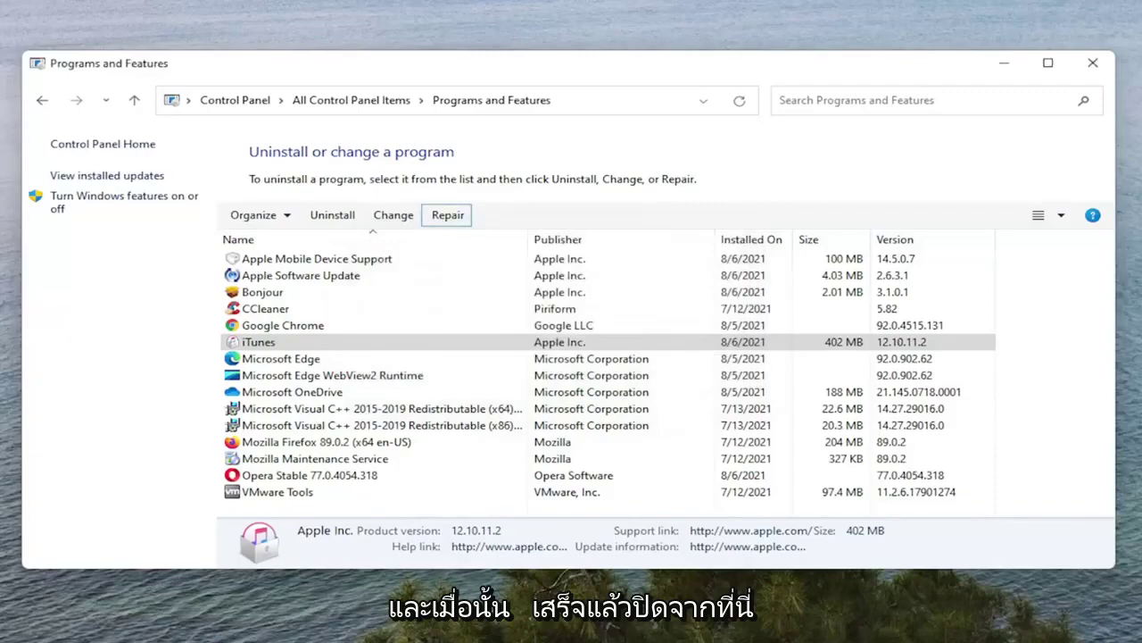
Step: Close Programs and Features, open Device Manager, and expand Universal Serial Bus controllers to show eight USB devices
{"action": "left_click", "coordinate": [1093, 62]}
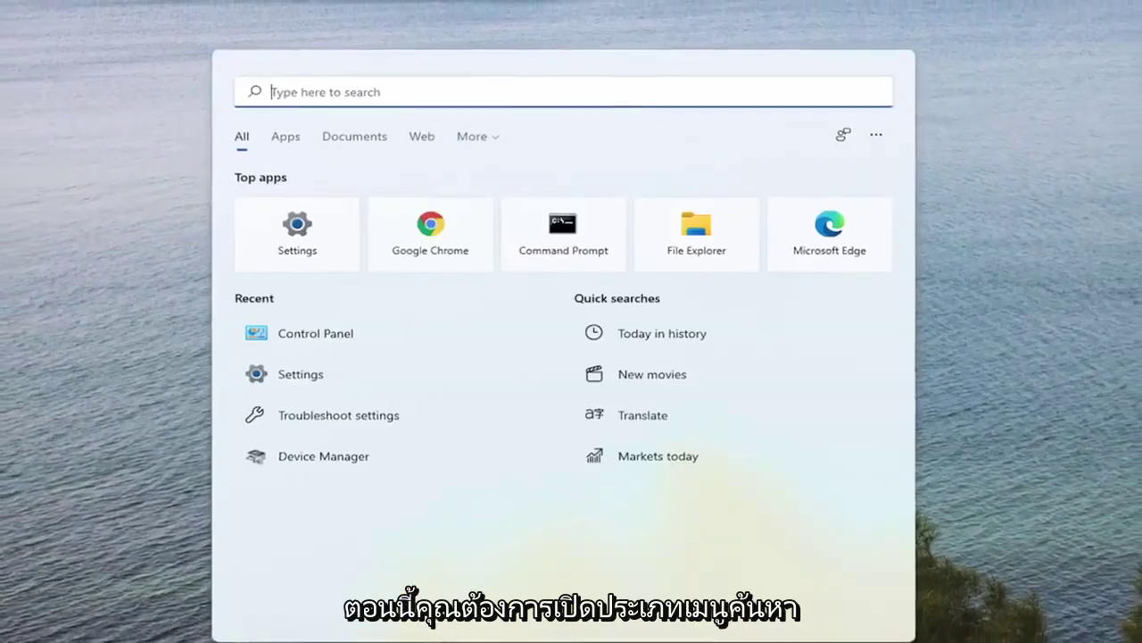
{"action": "type", "text": "device manager"}
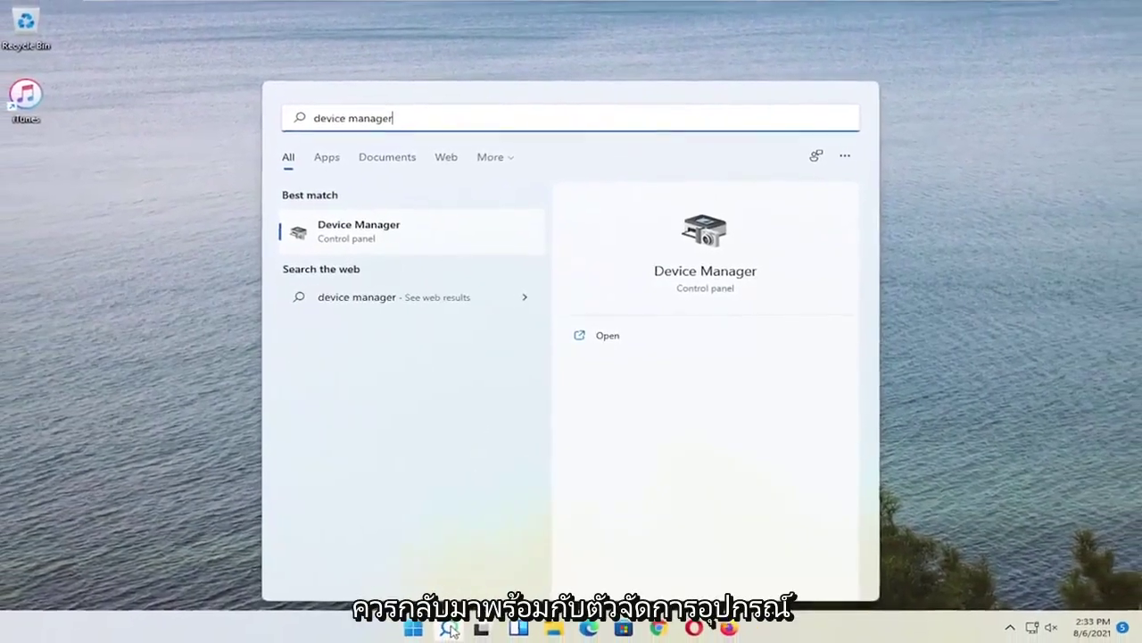
{"action": "left_click", "coordinate": [358, 236]}
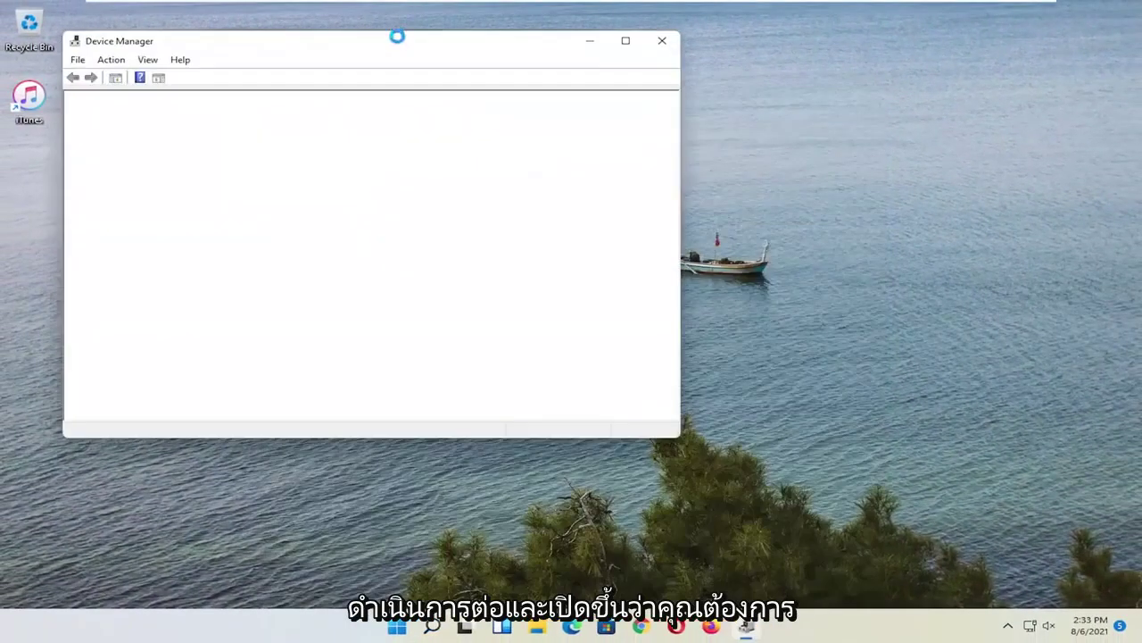
{"action": "left_click_drag", "start_coordinate": [392, 34], "coordinate": [589, 94]}
{"action": "left_click", "coordinate": [382, 390]}
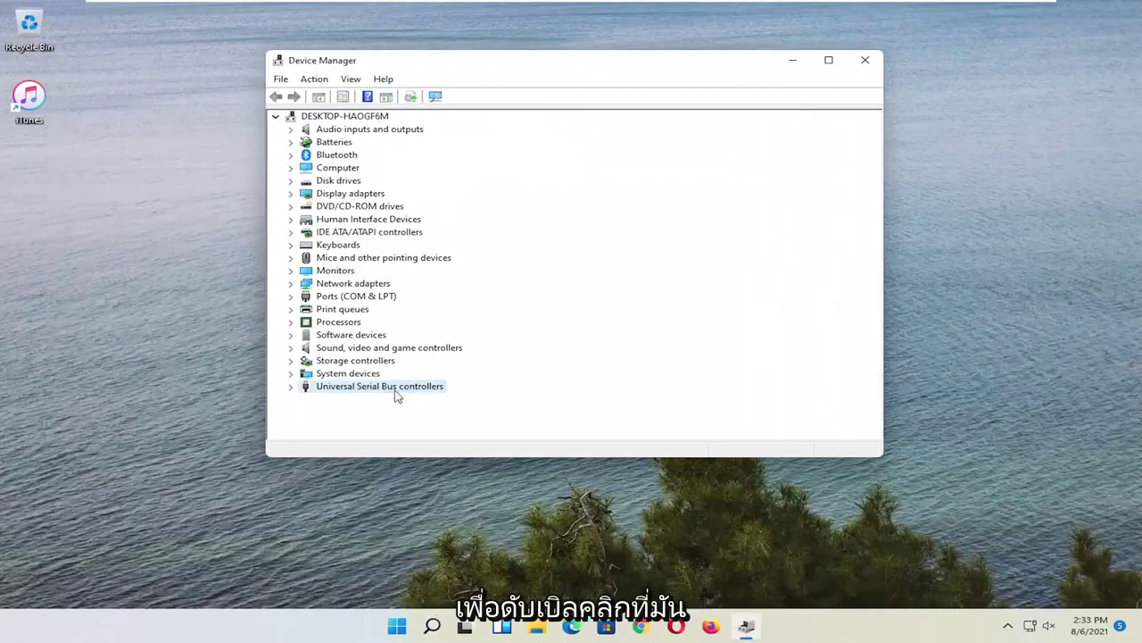
{"action": "double_click", "coordinate": [397, 393]}
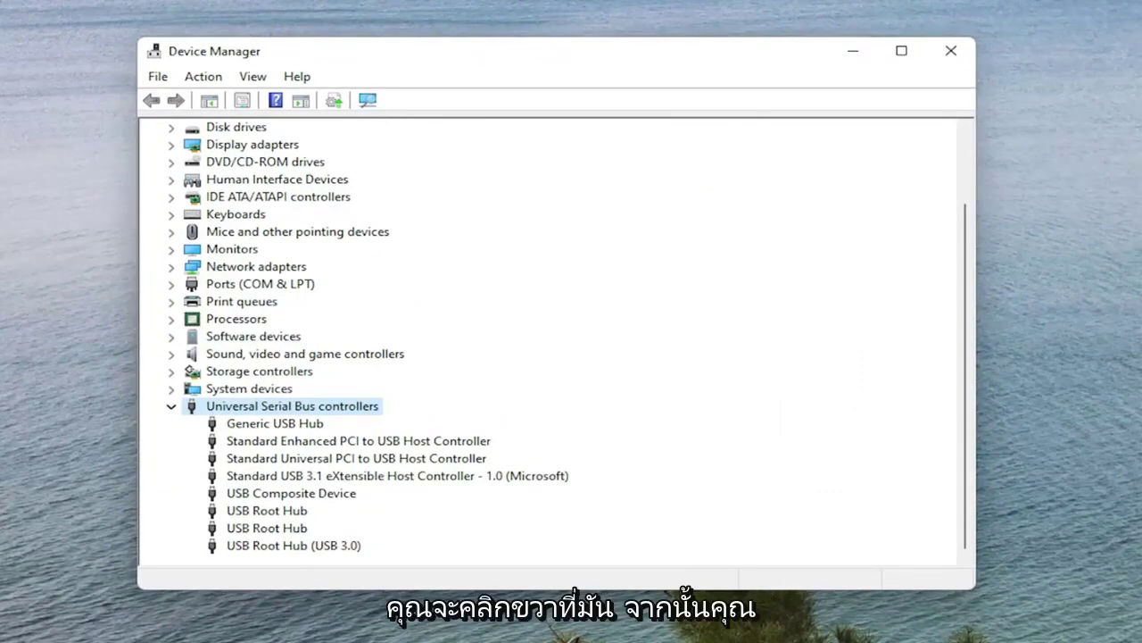
Step: Reinstall the second USB Root Hub's driver from this computer's compatible list, then close Device Manager
{"action": "right_click", "coordinate": [262, 527]}
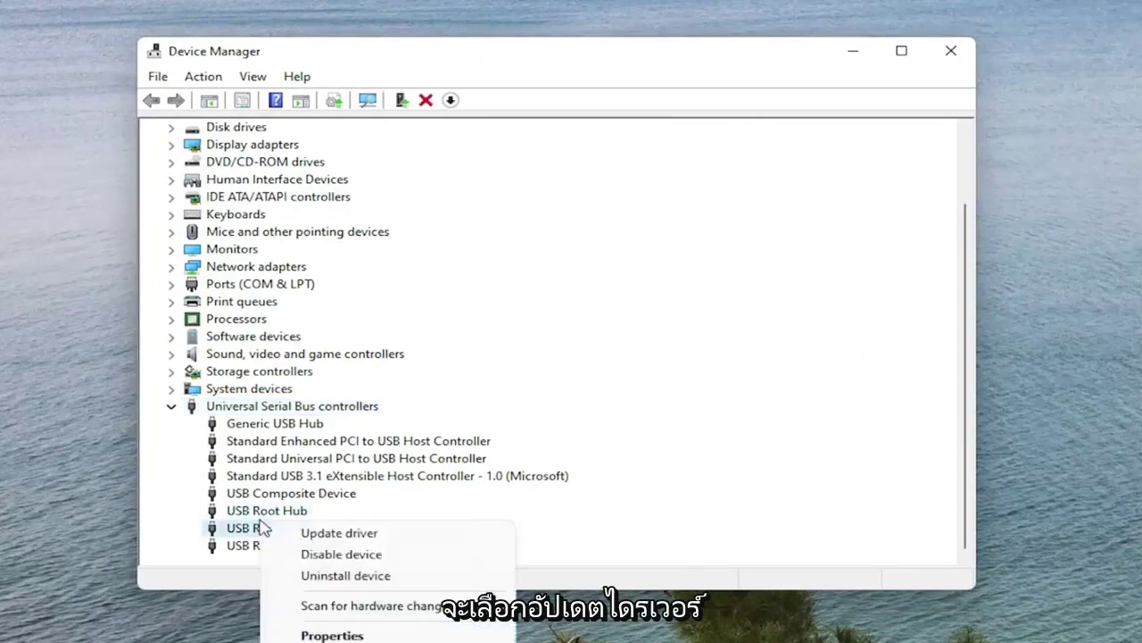
{"action": "left_click", "coordinate": [339, 533]}
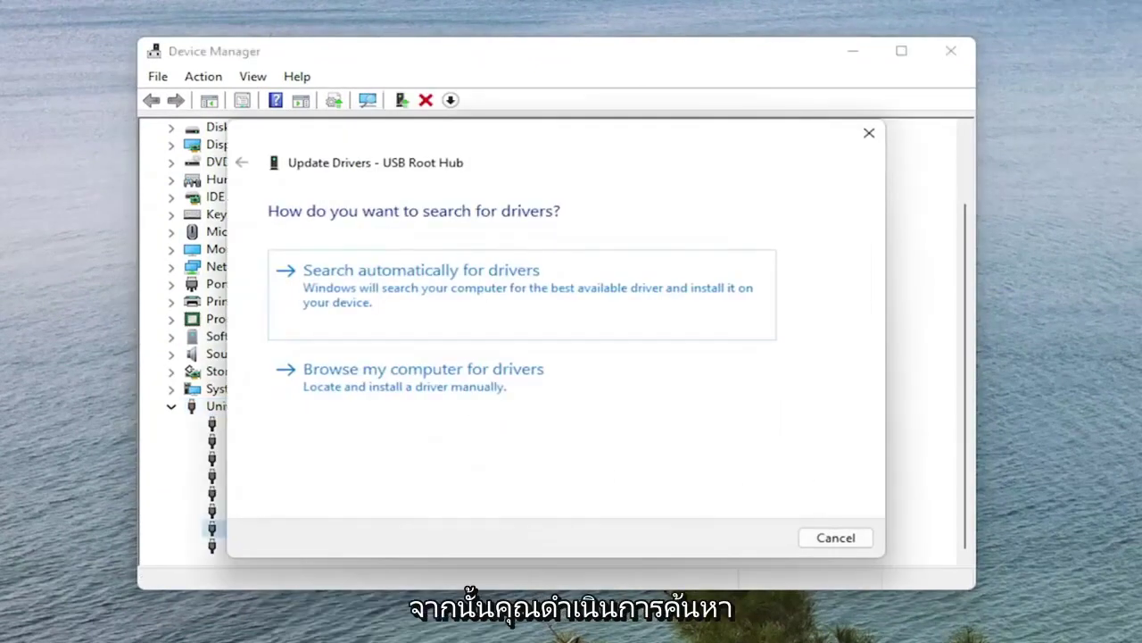
{"action": "left_click", "coordinate": [477, 296]}
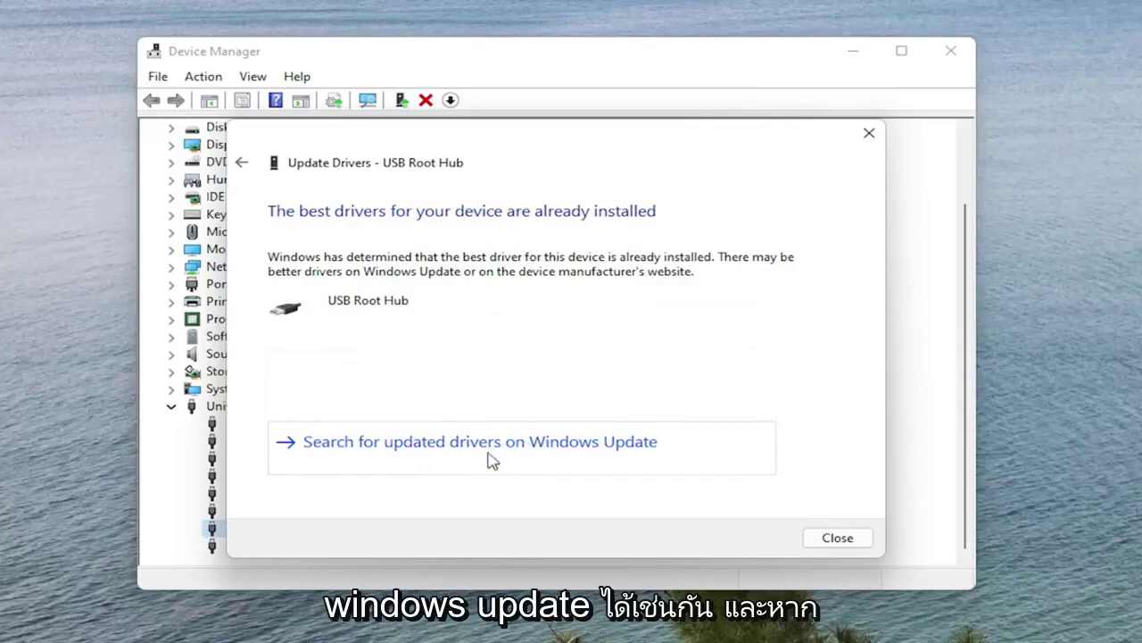
{"action": "left_click", "coordinate": [243, 163]}
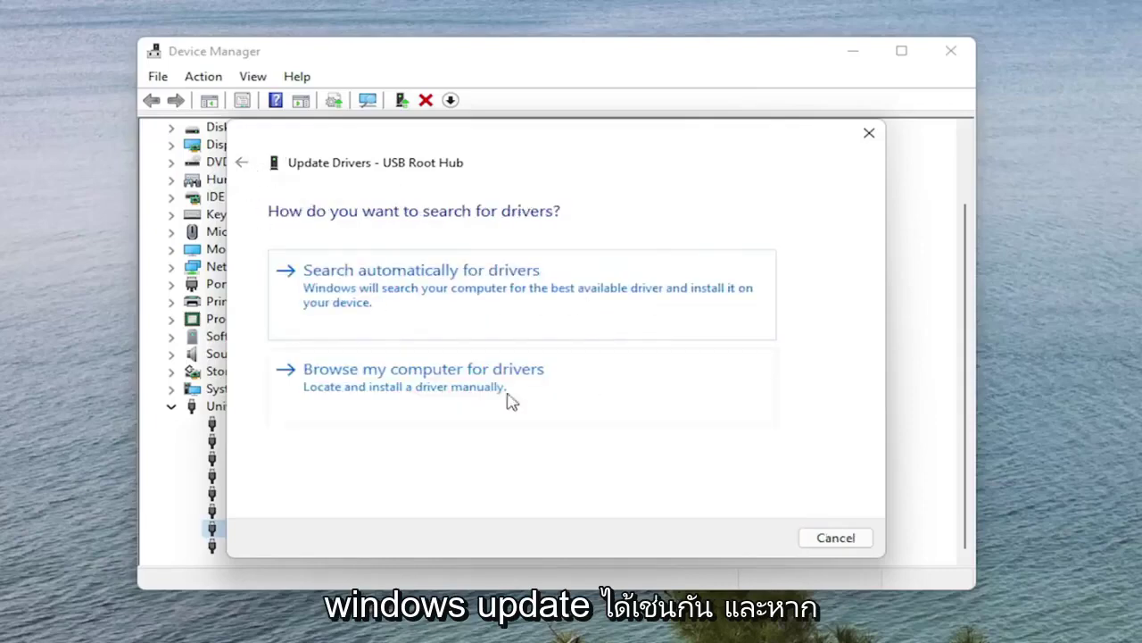
{"action": "left_click", "coordinate": [407, 385]}
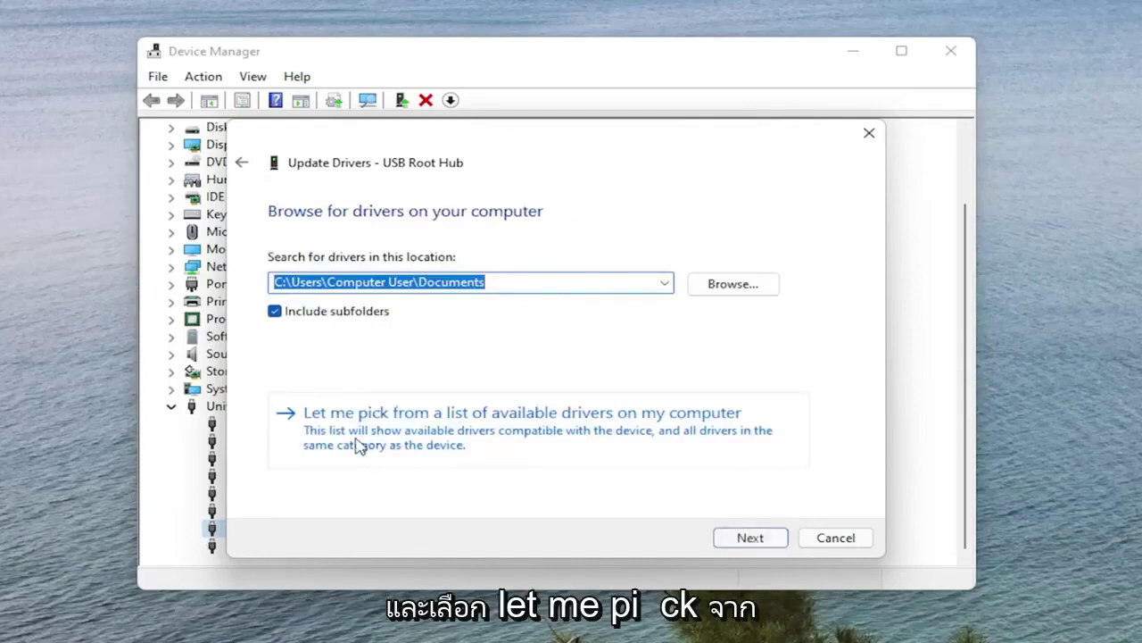
{"action": "left_click", "coordinate": [554, 442]}
{"action": "left_click", "coordinate": [328, 374]}
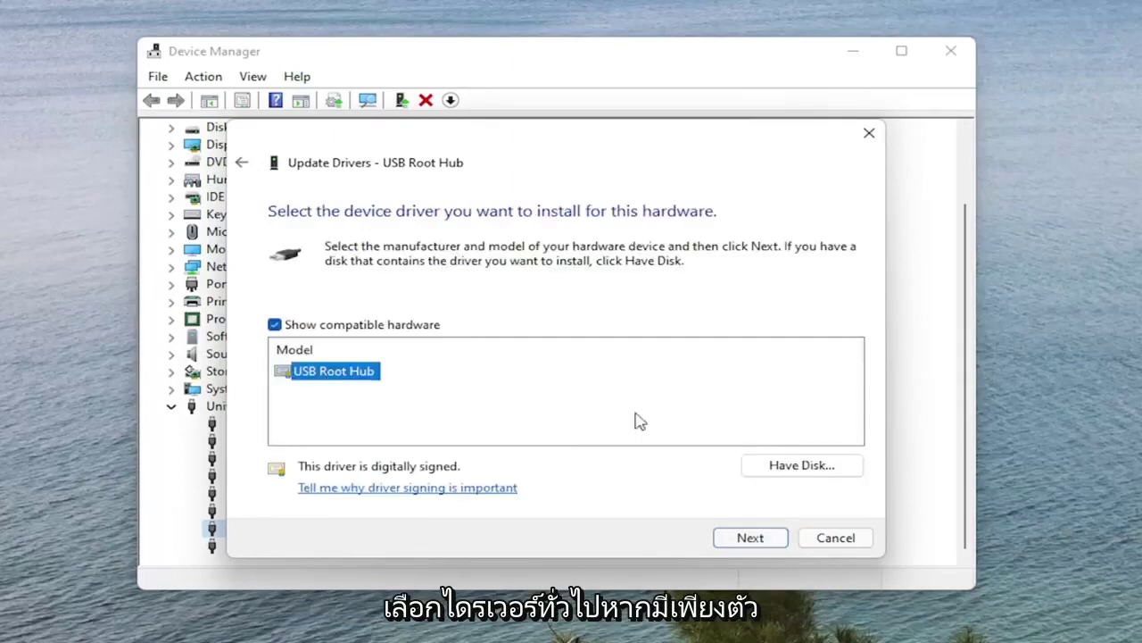
{"action": "left_click", "coordinate": [751, 537]}
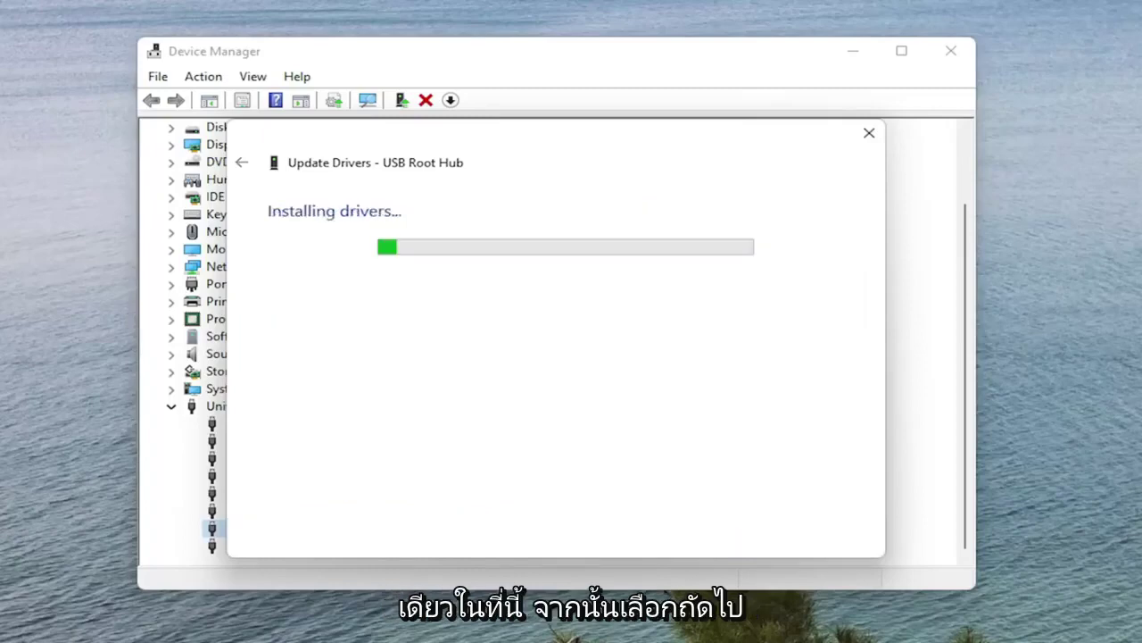
{"action": "left_click", "coordinate": [831, 538]}
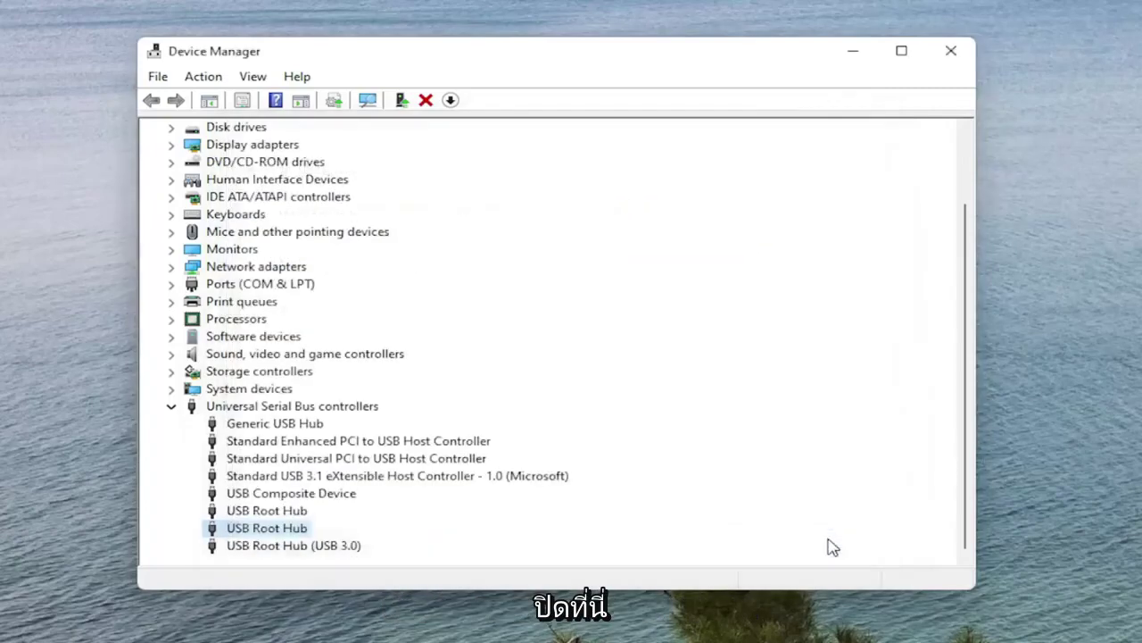
{"action": "left_click", "coordinate": [950, 55]}
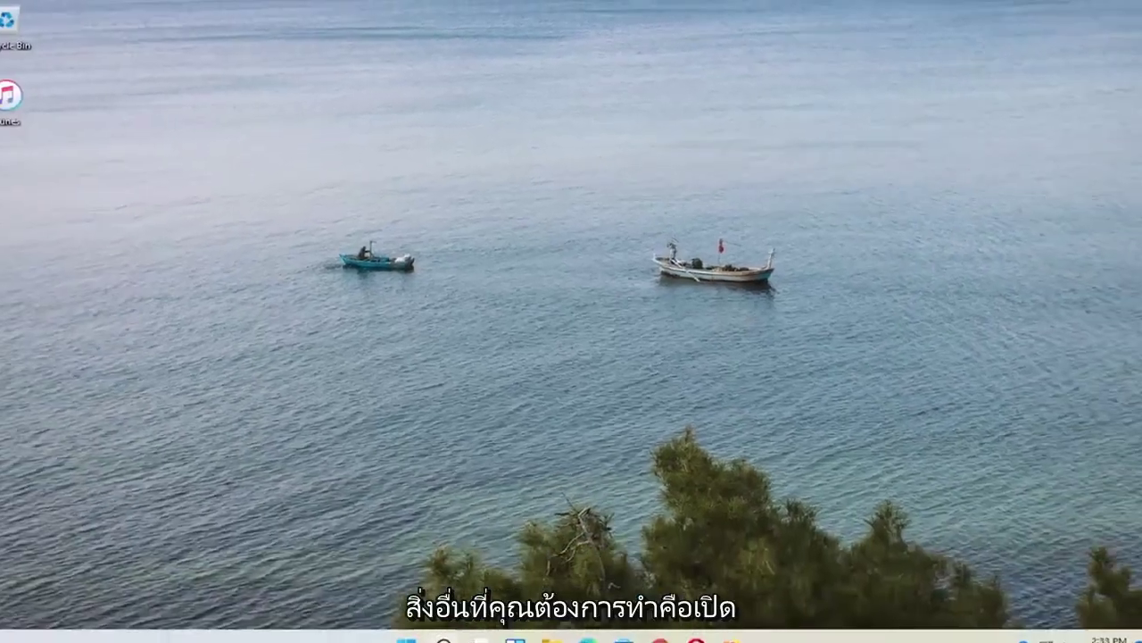
Step: Launch Services, enlarge the window and Name column, and open Apple Mobile Device Service properties
{"action": "left_click", "coordinate": [442, 639]}
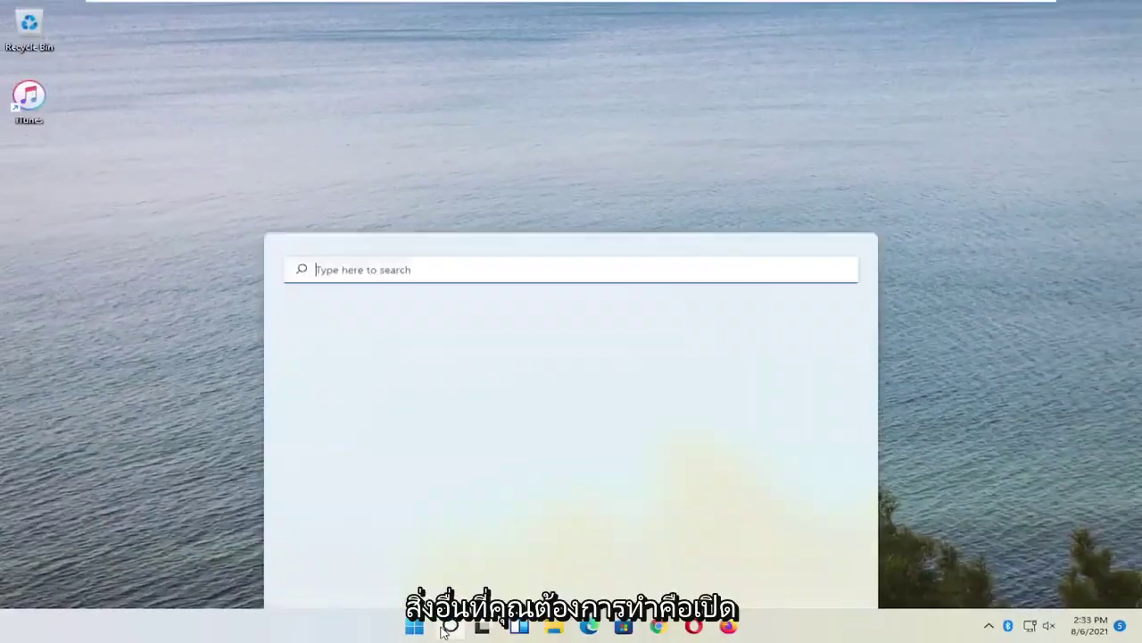
{"action": "type", "text": "services"}
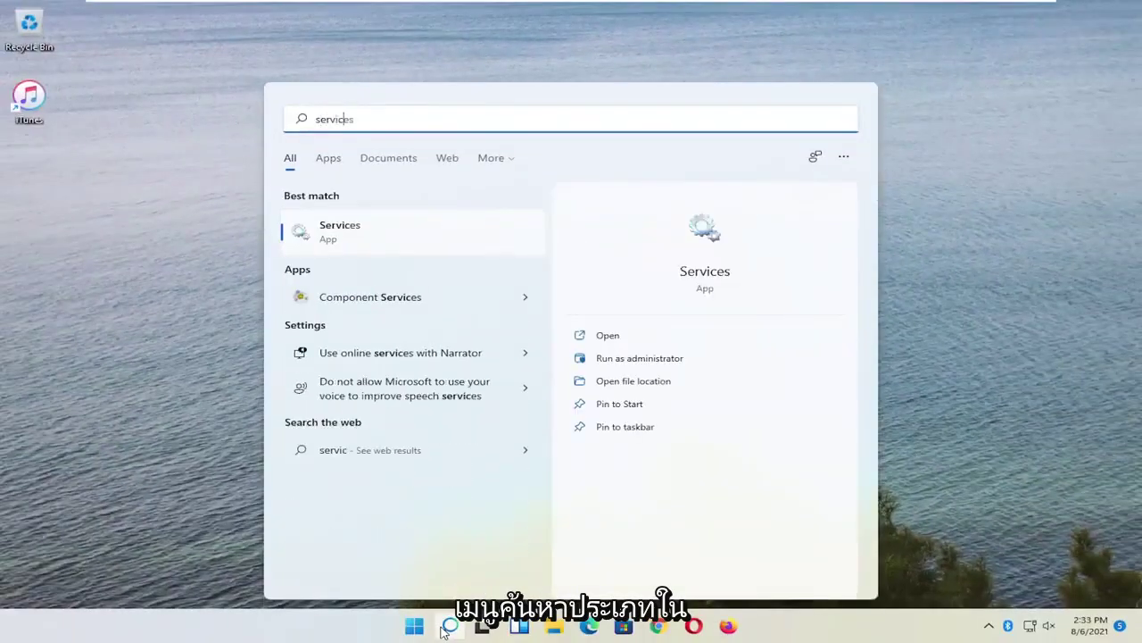
{"action": "left_click", "coordinate": [371, 234]}
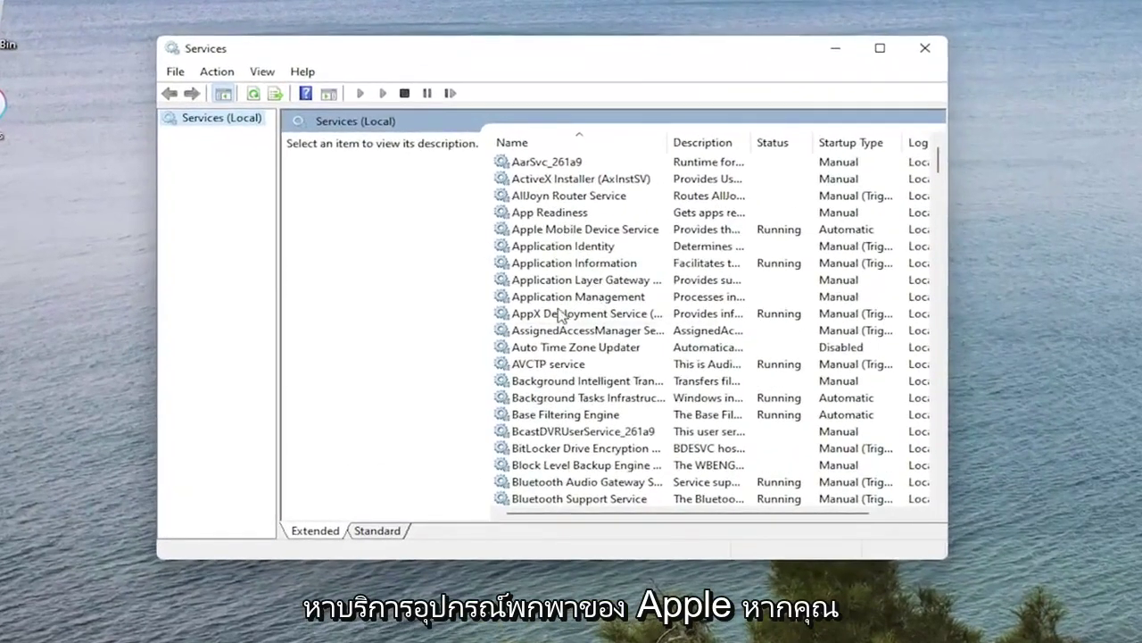
{"action": "left_click", "coordinate": [554, 274]}
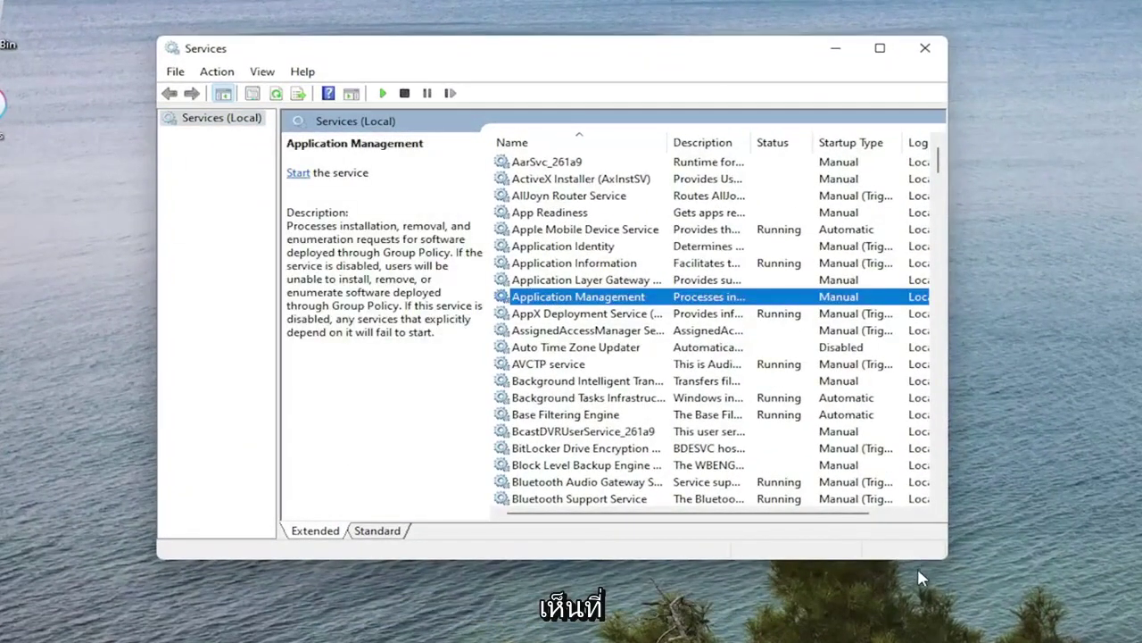
{"action": "left_click", "coordinate": [620, 230]}
{"action": "left_click_drag", "start_coordinate": [947, 562], "coordinate": [1098, 629]}
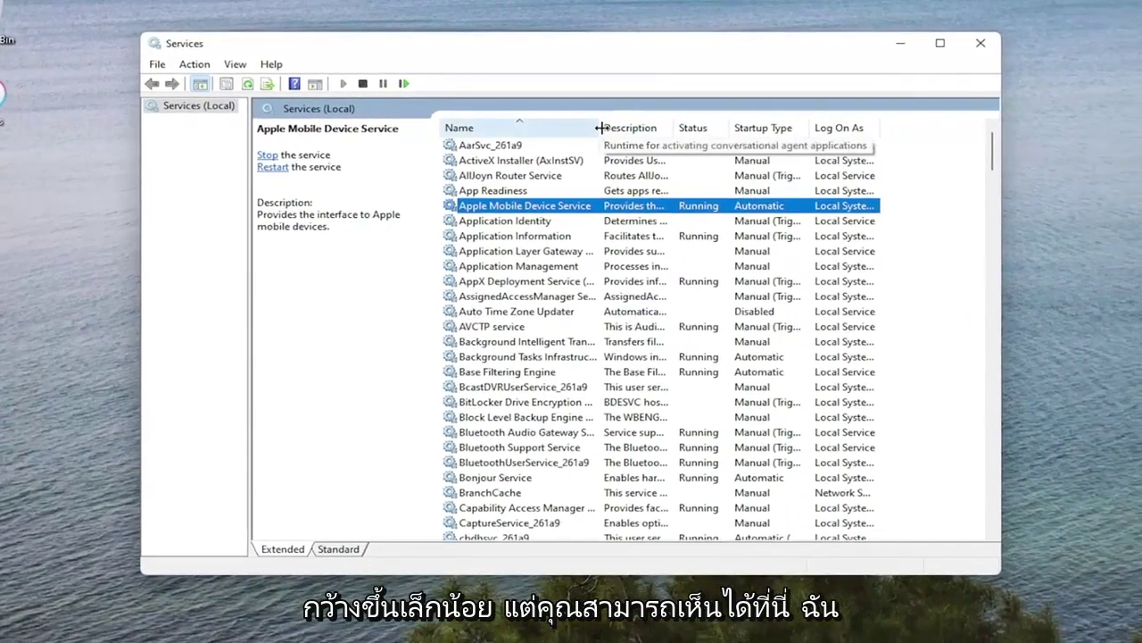
{"action": "left_click_drag", "start_coordinate": [602, 125], "coordinate": [637, 134]}
{"action": "double_click", "coordinate": [554, 206]}
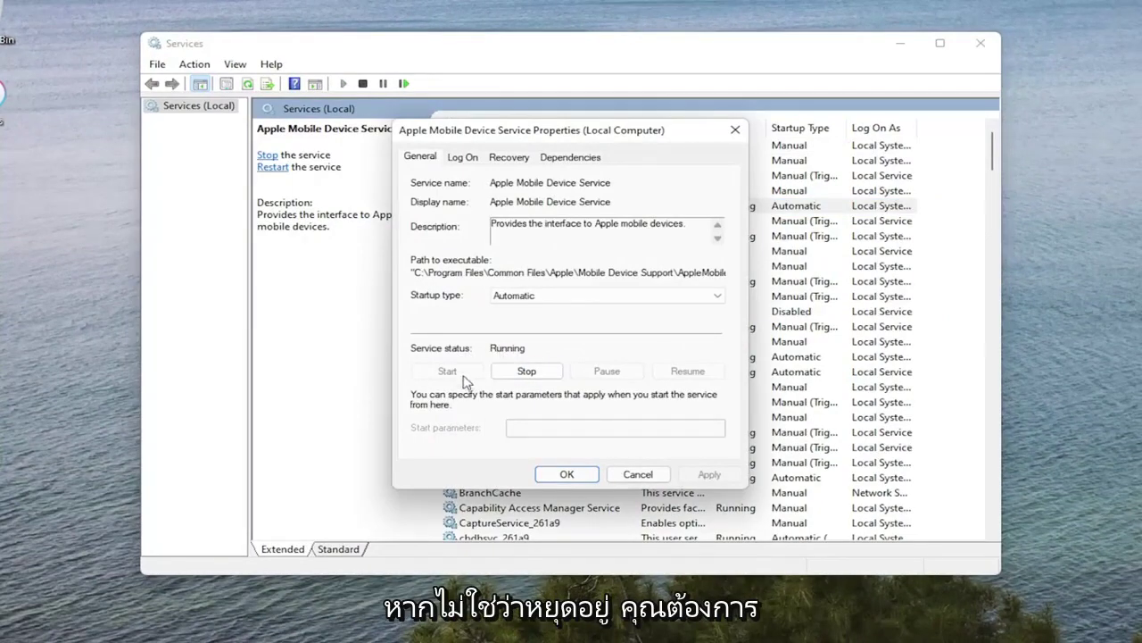
Step: Keep Apple Mobile Device Service startup type Automatic, apply it, and close the properties dialog
{"action": "left_click", "coordinate": [500, 298]}
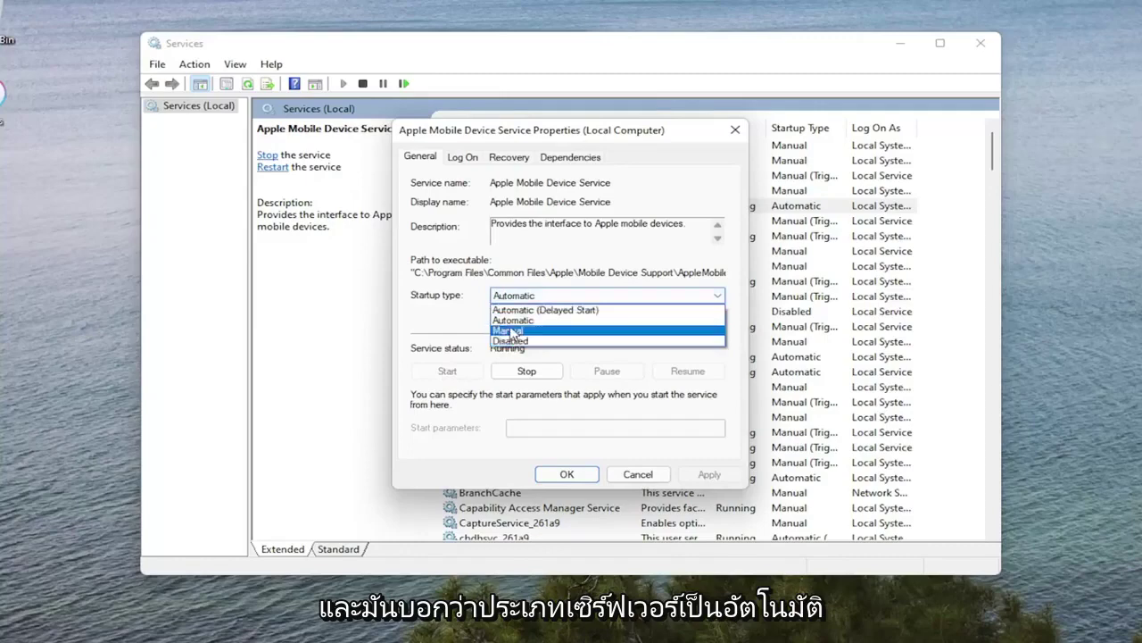
{"action": "left_click", "coordinate": [518, 324]}
{"action": "left_click", "coordinate": [710, 476]}
{"action": "left_click", "coordinate": [568, 473]}
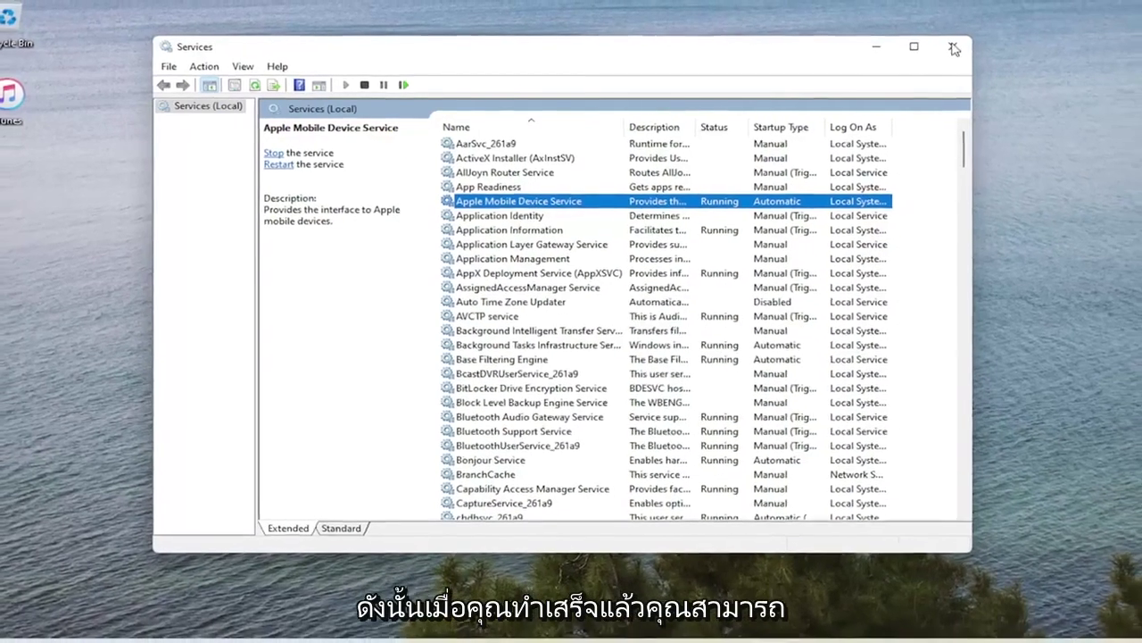
Step: Close Services and restart the computer from the Start button's Shut down or sign out menu
{"action": "left_click", "coordinate": [981, 43]}
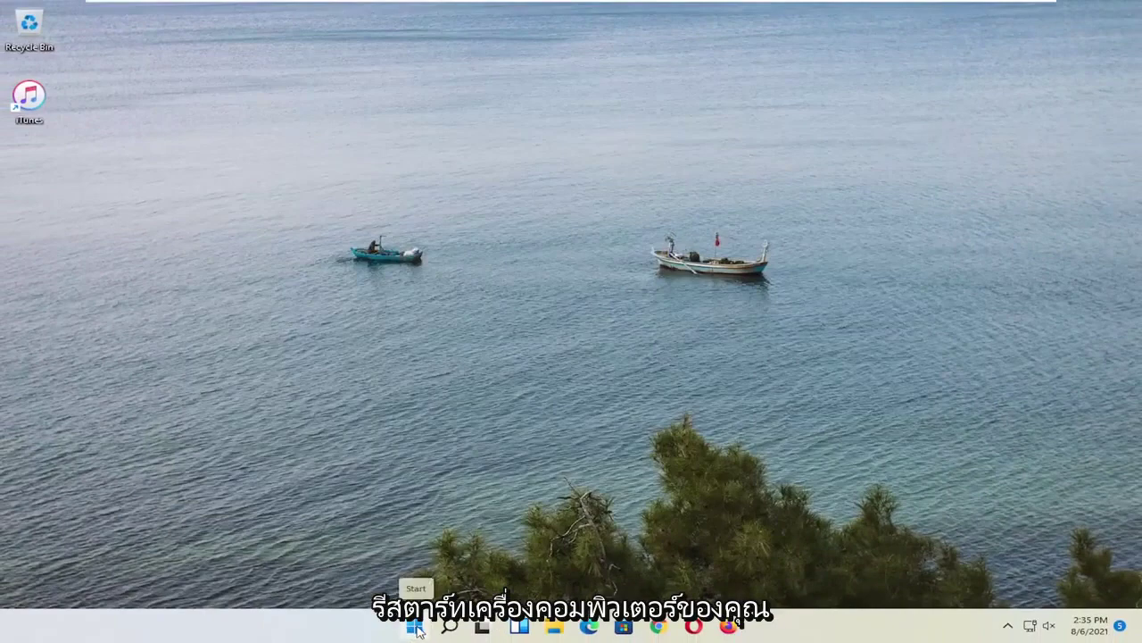
{"action": "right_click", "coordinate": [410, 632]}
{"action": "mouse_move", "coordinate": [393, 569]}
{"action": "left_click", "coordinate": [522, 591]}
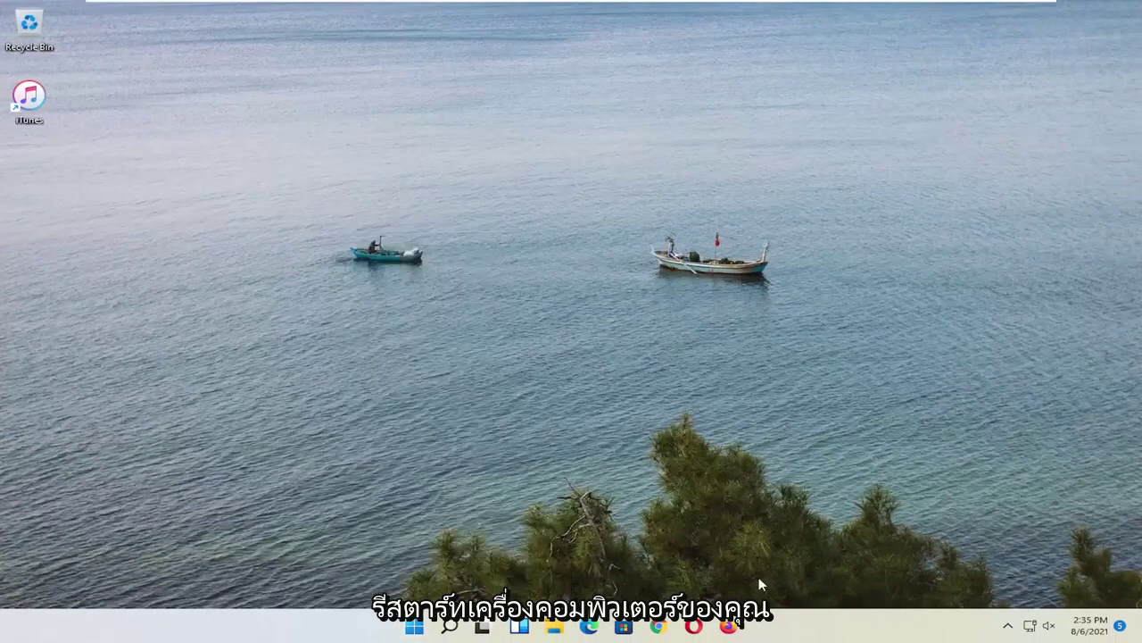